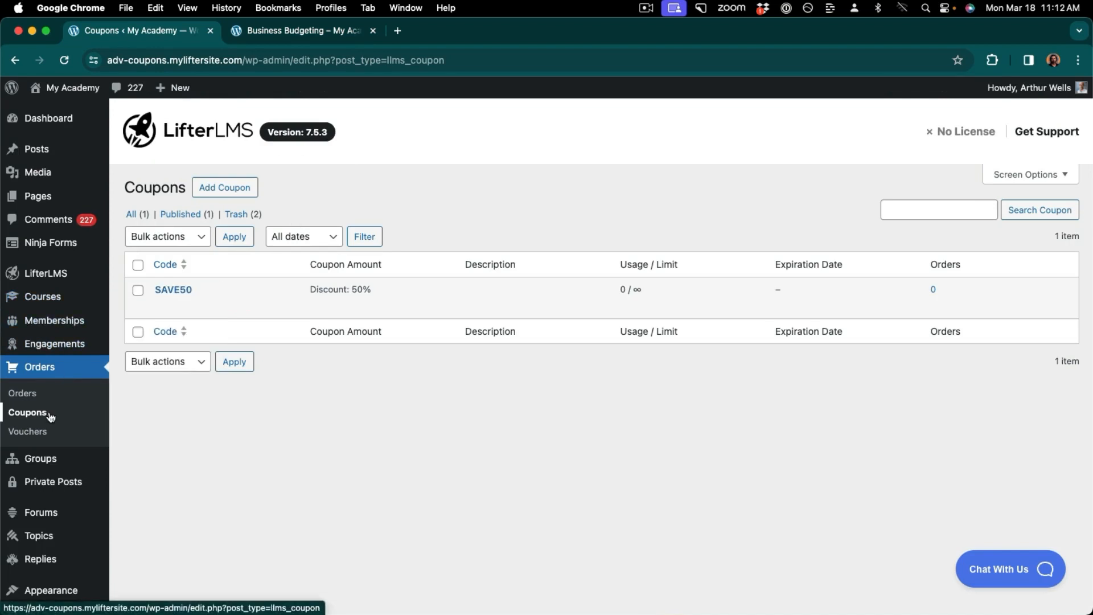
- Create a coupon titled SAVE30 with a percentage discount amount of 30 and publish it
{"action": "left_click", "coordinate": [223, 194]}
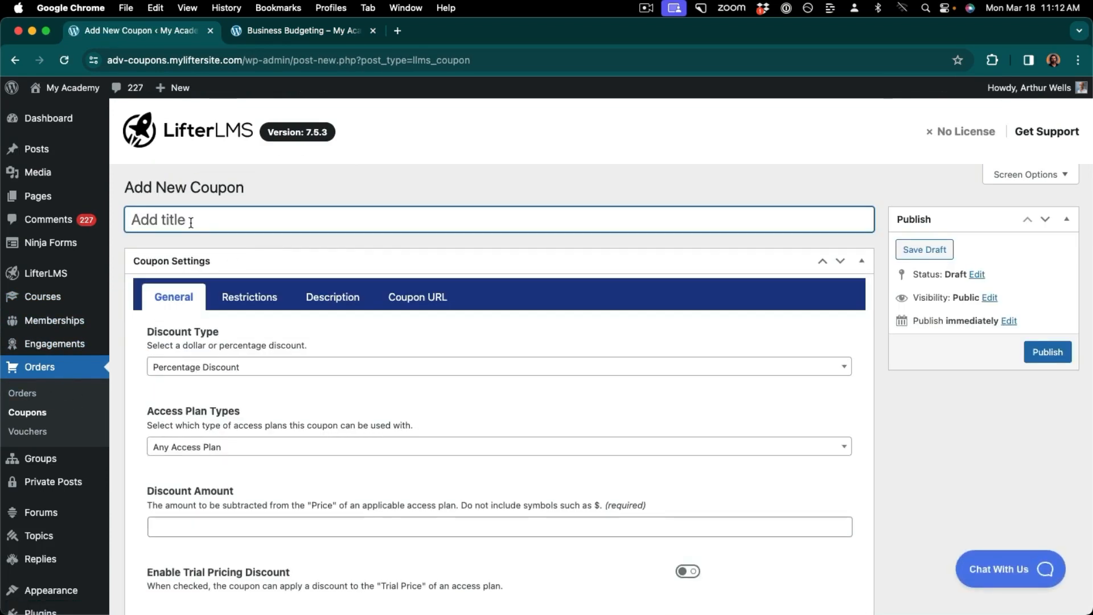
{"action": "type", "text": "SAVE30"}
{"action": "left_click", "coordinate": [179, 525]}
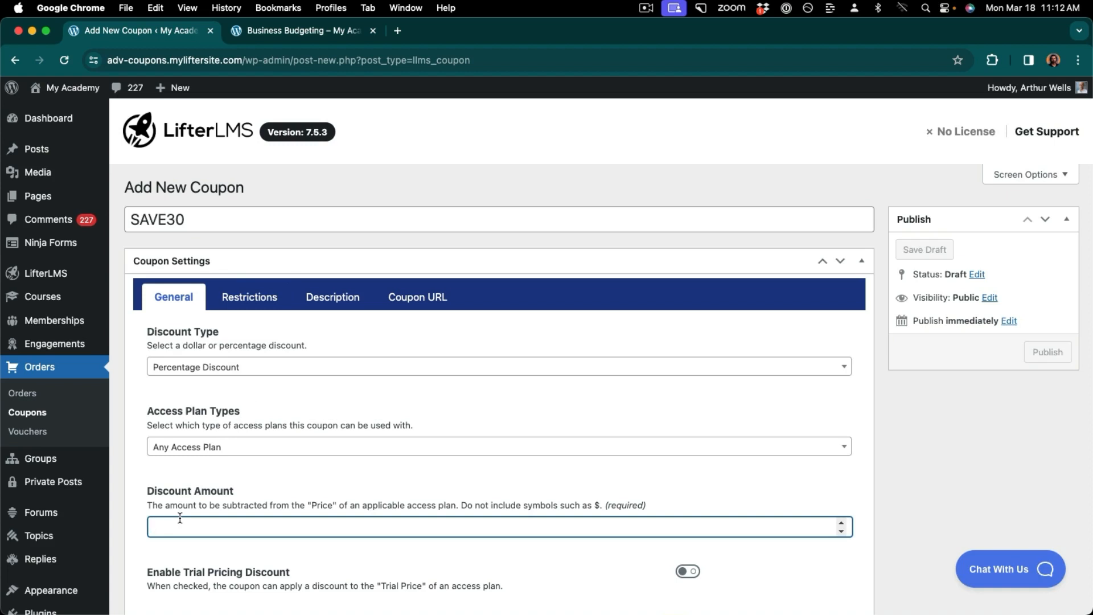
{"action": "type", "text": "30"}
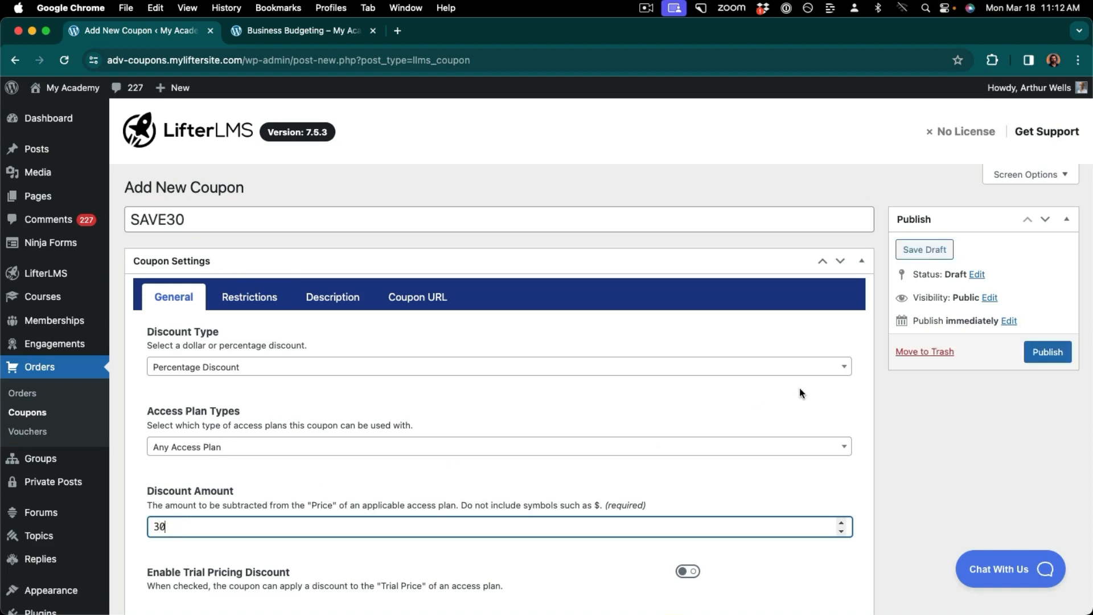
{"action": "left_click", "coordinate": [1054, 352]}
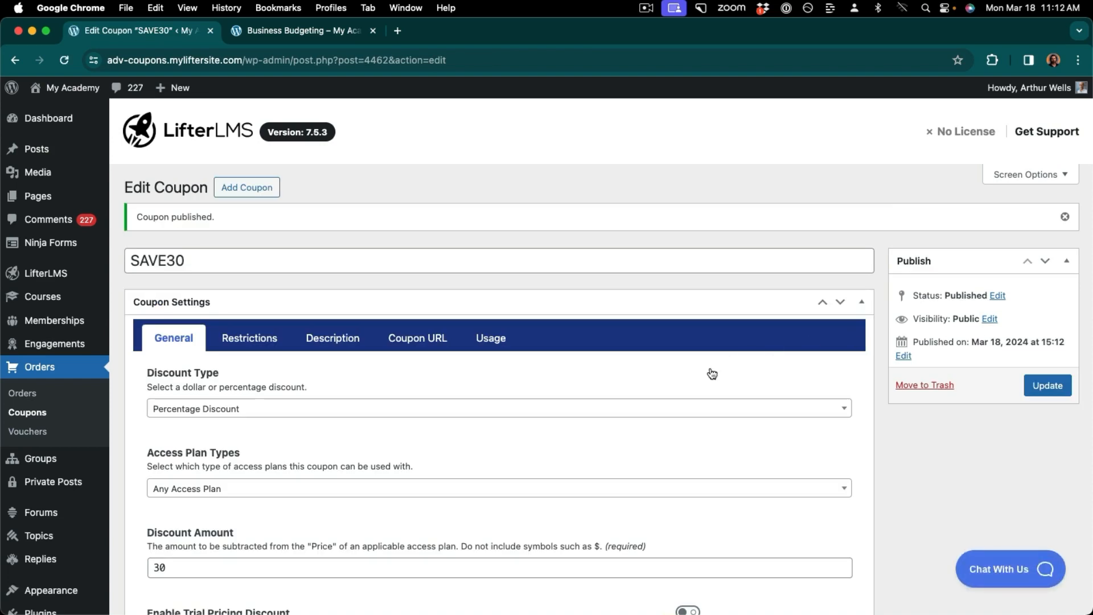
- Enable applying the coupon via URL and set its coupon URL to save30
{"action": "left_click", "coordinate": [406, 338]}
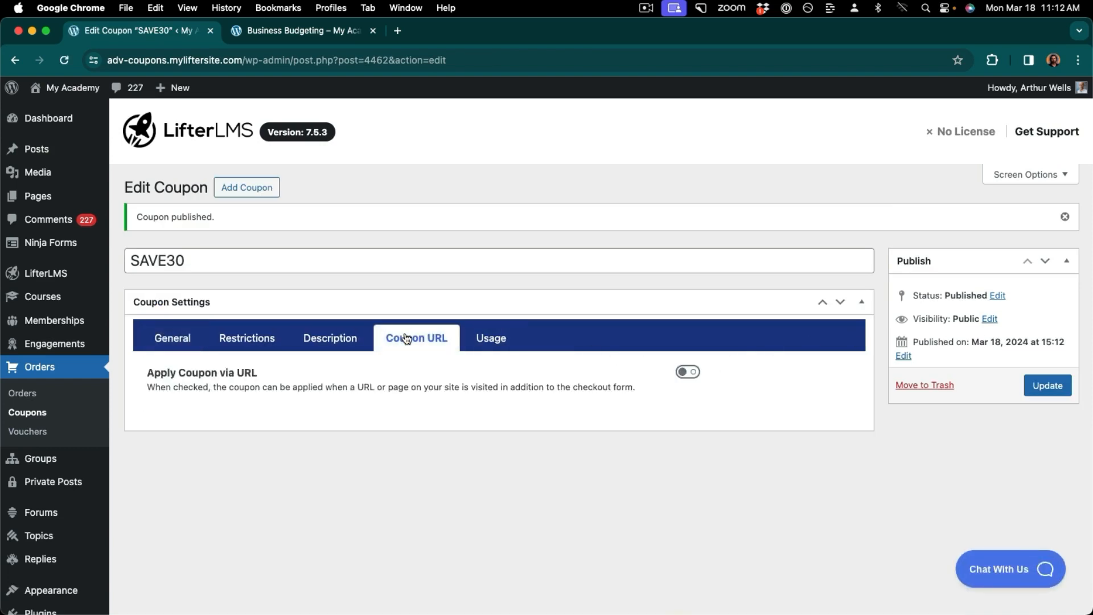
{"action": "left_click", "coordinate": [688, 373]}
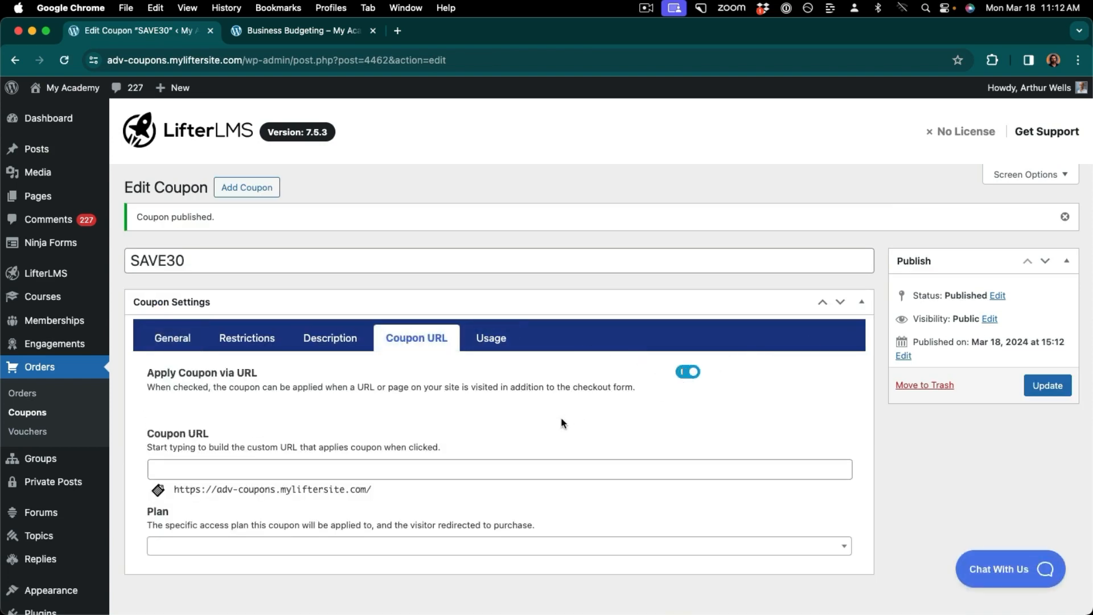
{"action": "left_click", "coordinate": [194, 474]}
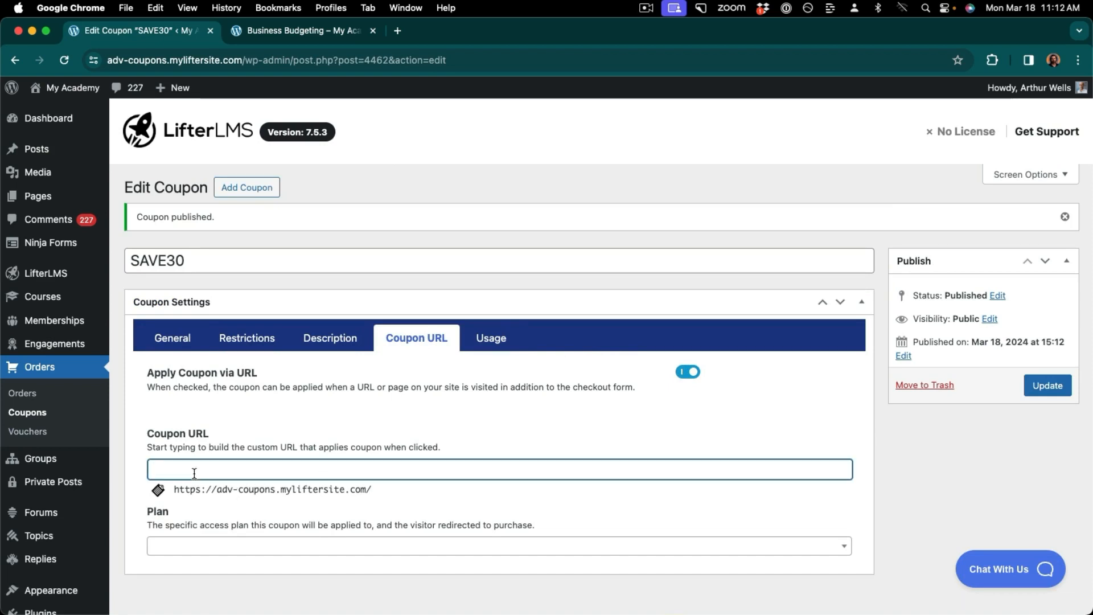
{"action": "type", "text": "save30"}
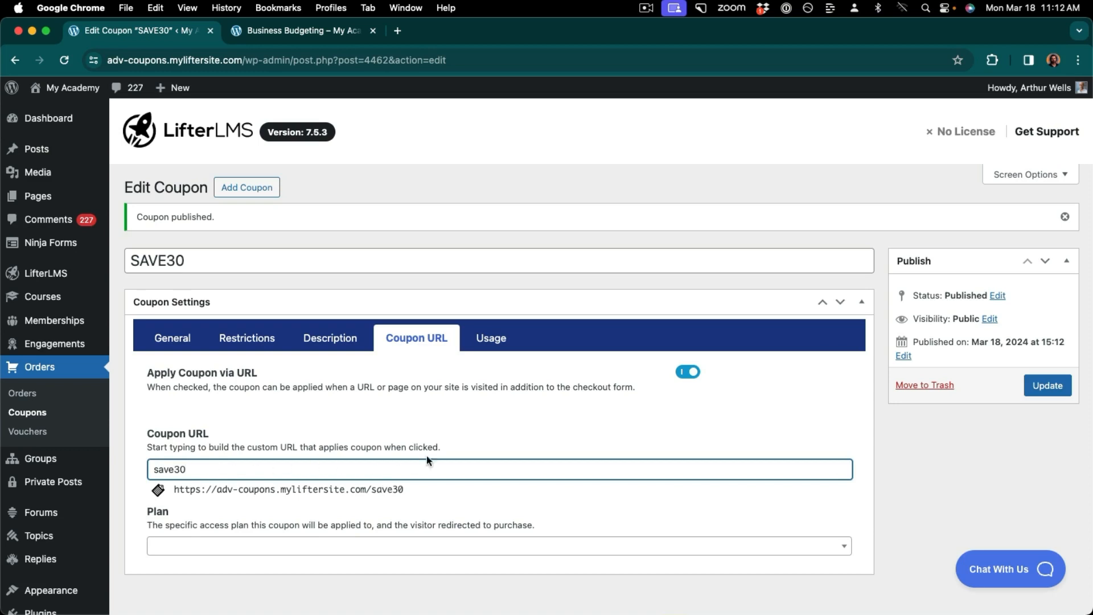
- Assign the Business Budgeting - Course + Private Coaching plan to the coupon URL and update the coupon
{"action": "left_click", "coordinate": [350, 547]}
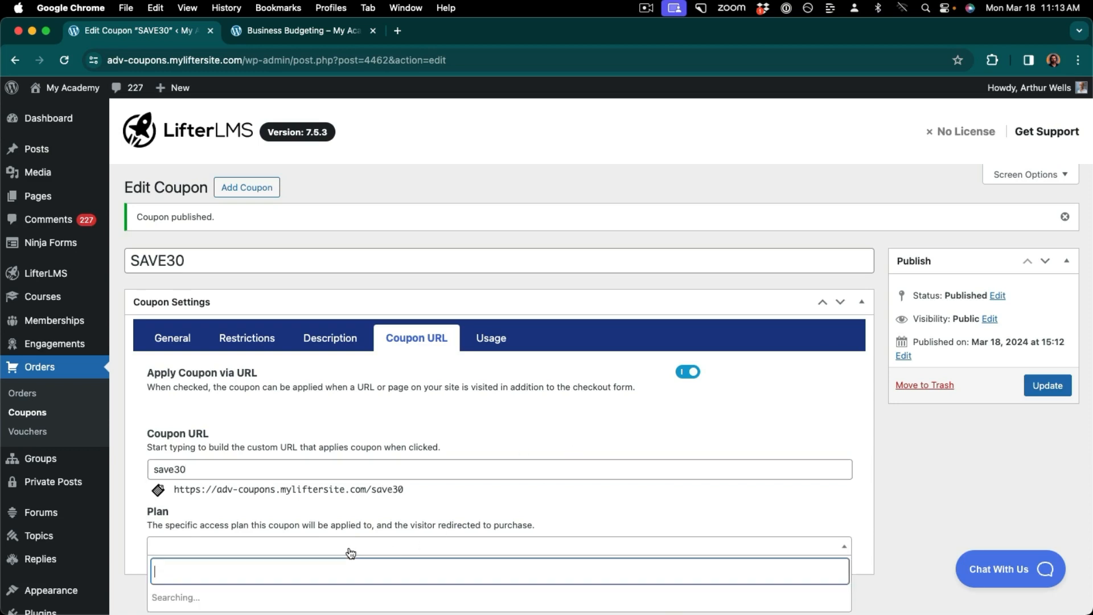
{"action": "scroll", "coordinate": [350, 552], "scroll_direction": "down", "scroll_amount": 2}
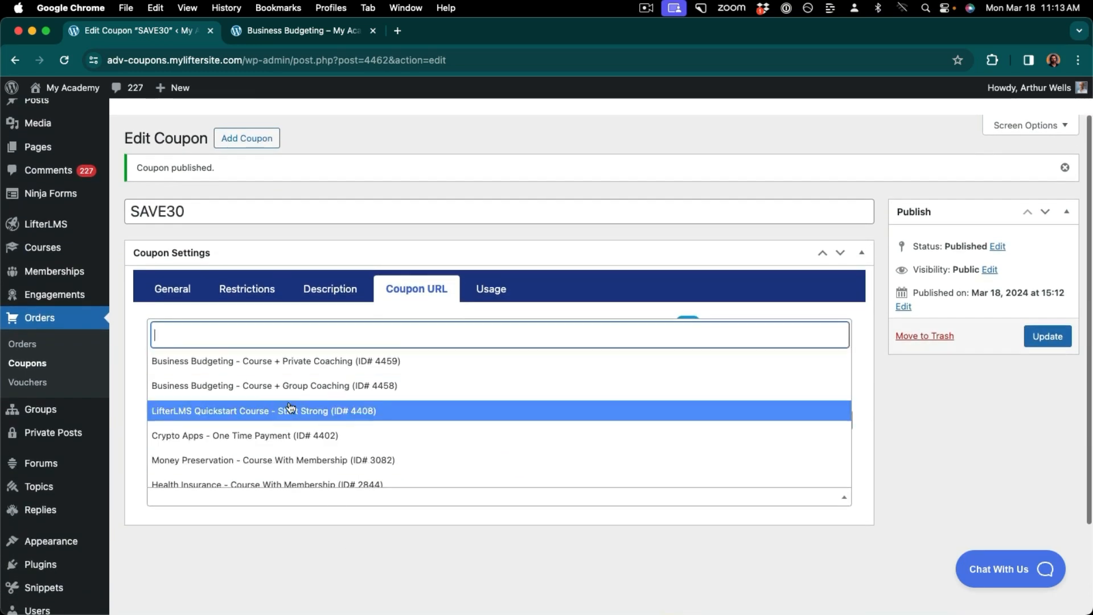
{"action": "left_click", "coordinate": [275, 364]}
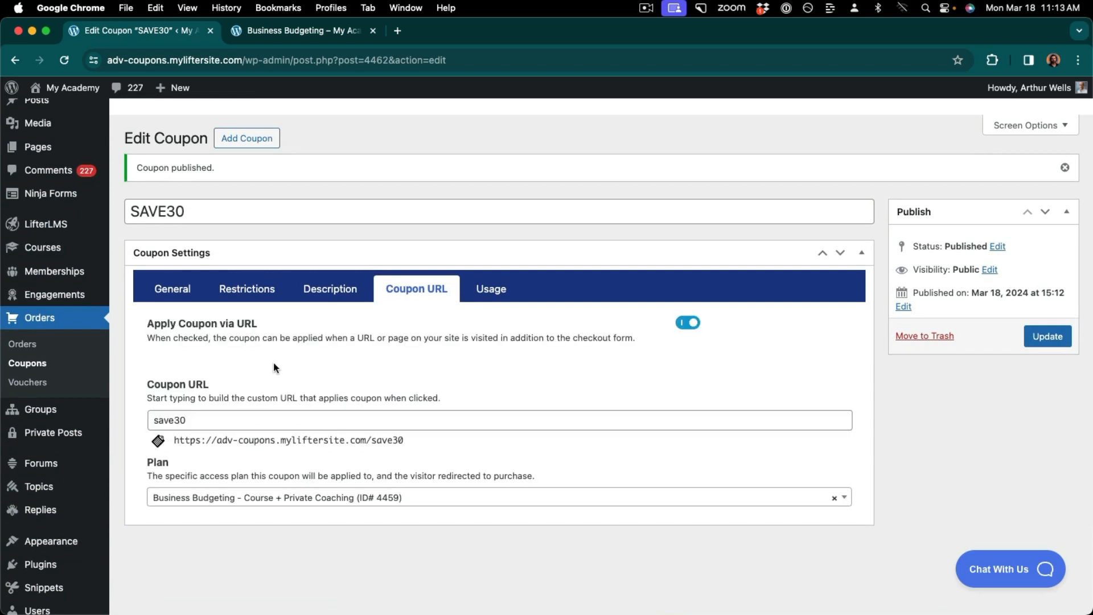
{"action": "left_click", "coordinate": [1047, 343]}
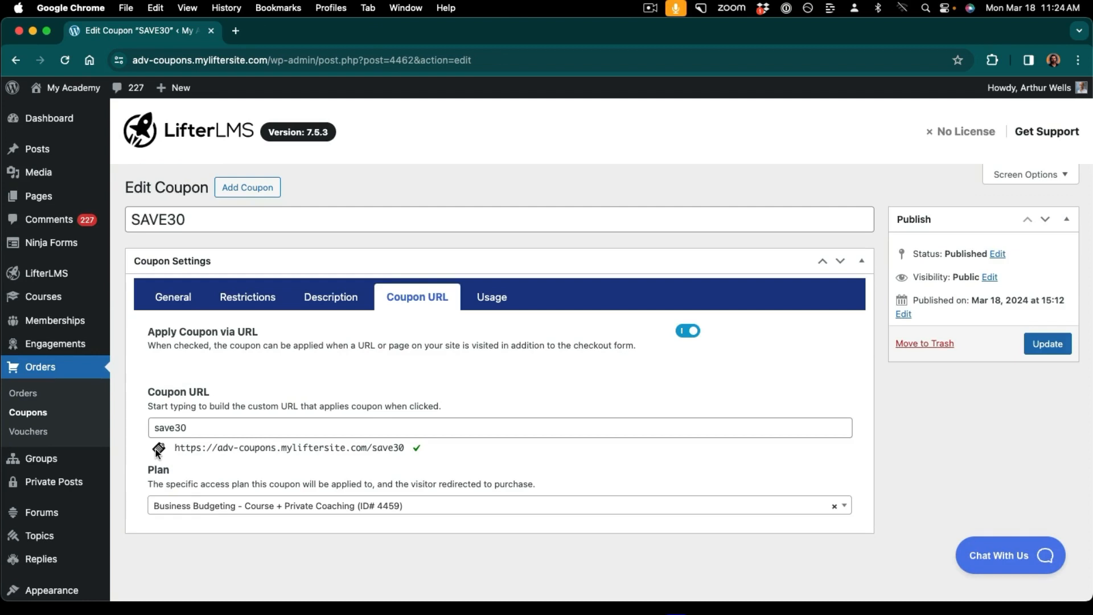
{"action": "left_click_drag", "start_coordinate": [176, 448], "coordinate": [405, 450]}
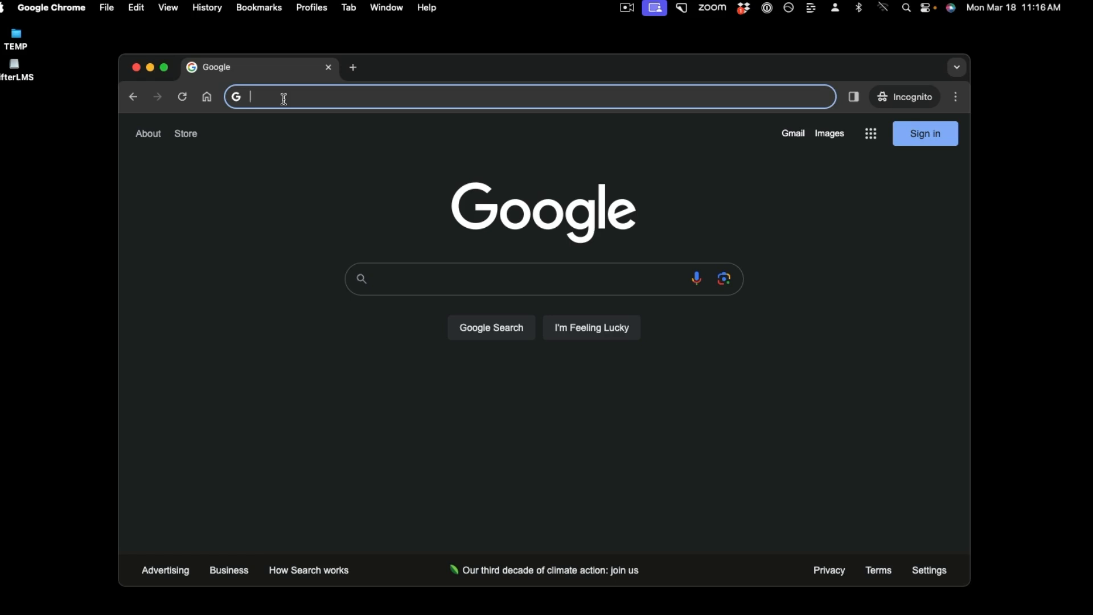
{"action": "type", "text": "https://adv-coupons.myliftersite.com/save30"}
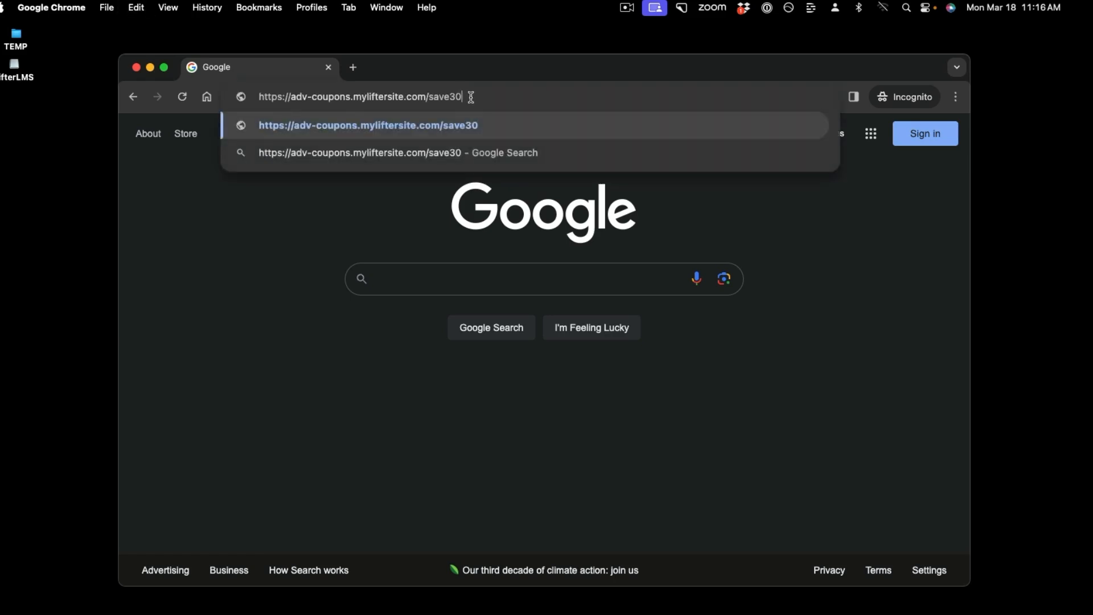
{"action": "key", "text": "Return"}
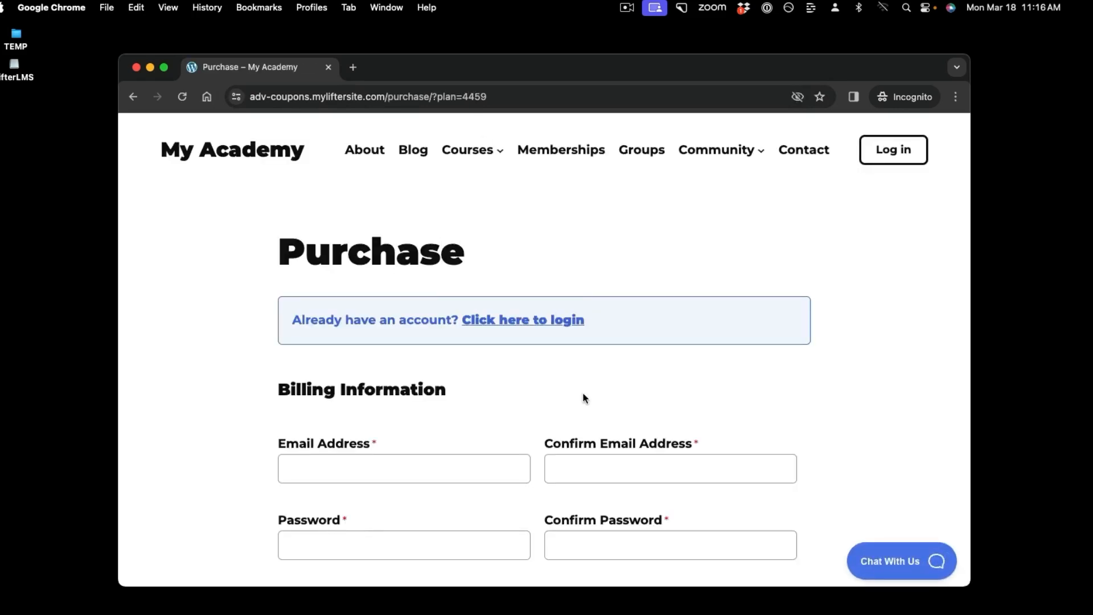
{"action": "scroll", "coordinate": [583, 397], "scroll_direction": "down", "scroll_amount": 10}
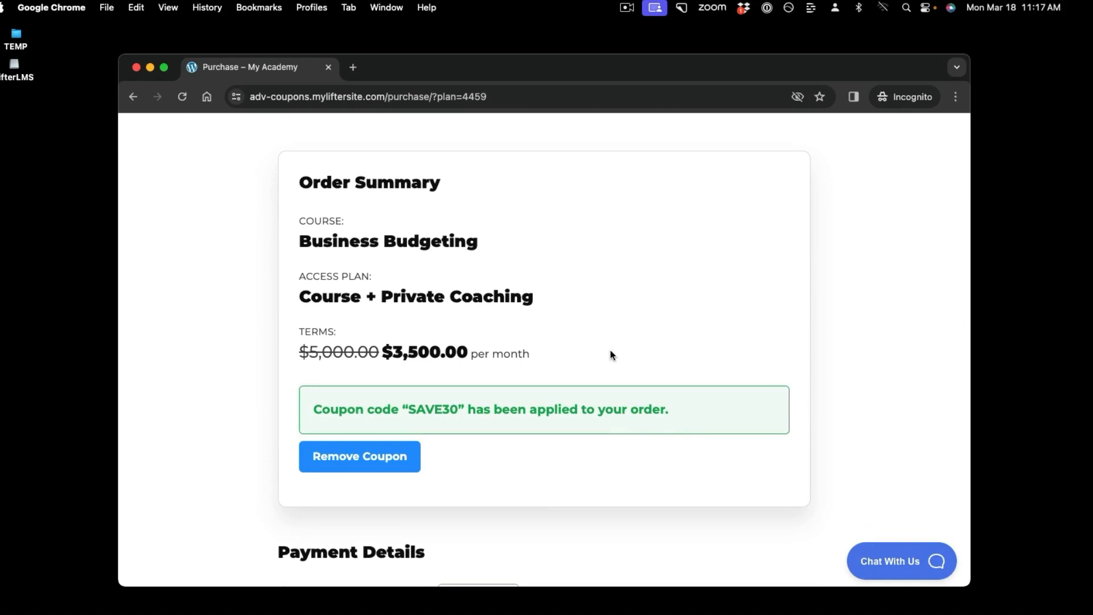
{"action": "scroll", "coordinate": [610, 356], "scroll_direction": "down", "scroll_amount": 2}
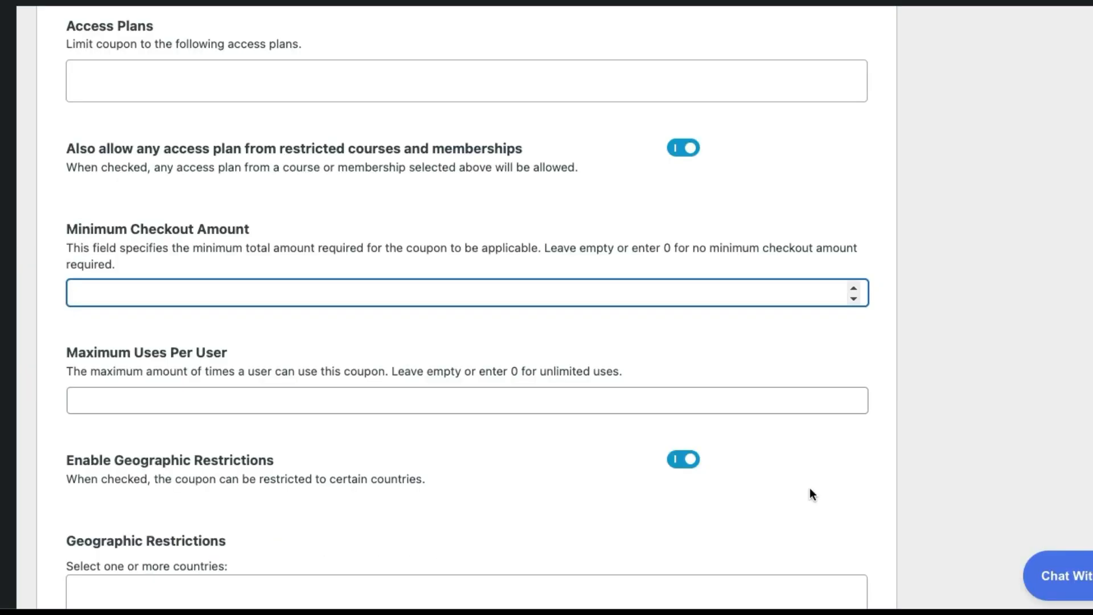
- In the coupon's restrictions, try limiting it to the Business Budgeting - Course + Group Coaching access plan, and remove that plan again
{"action": "scroll", "coordinate": [809, 487], "scroll_direction": "down", "scroll_amount": 1}
{"action": "scroll", "coordinate": [809, 488], "scroll_direction": "up", "scroll_amount": 1}
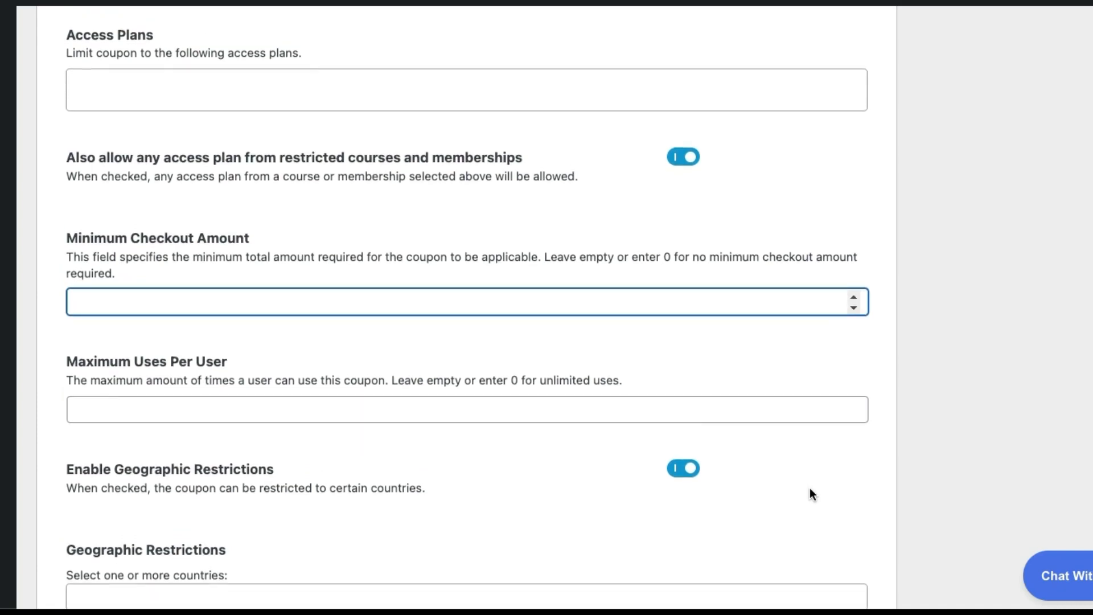
{"action": "left_click", "coordinate": [144, 91]}
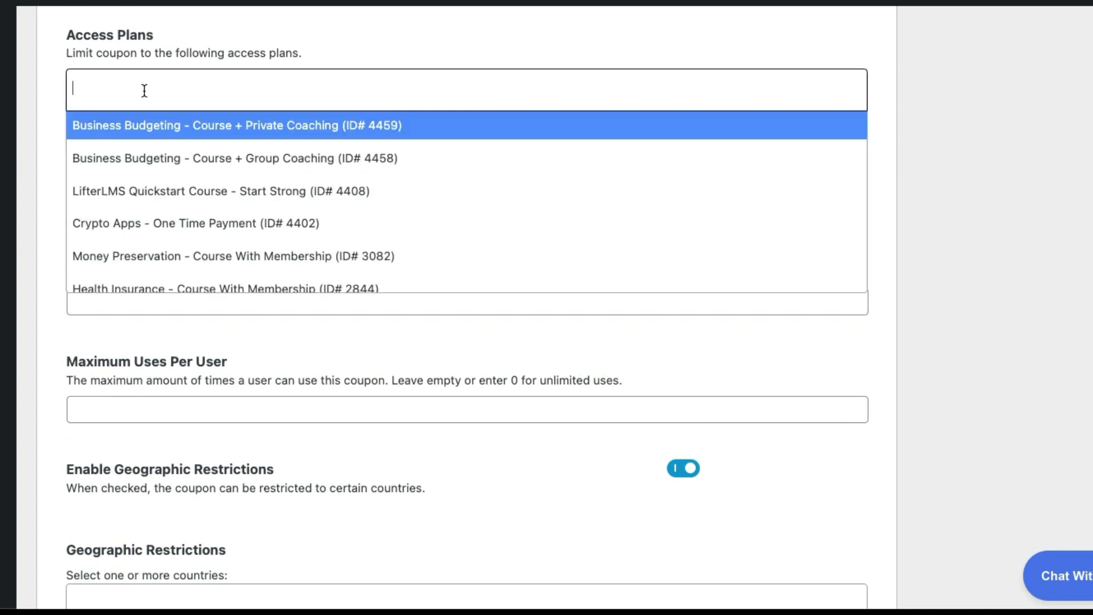
{"action": "left_click", "coordinate": [146, 159]}
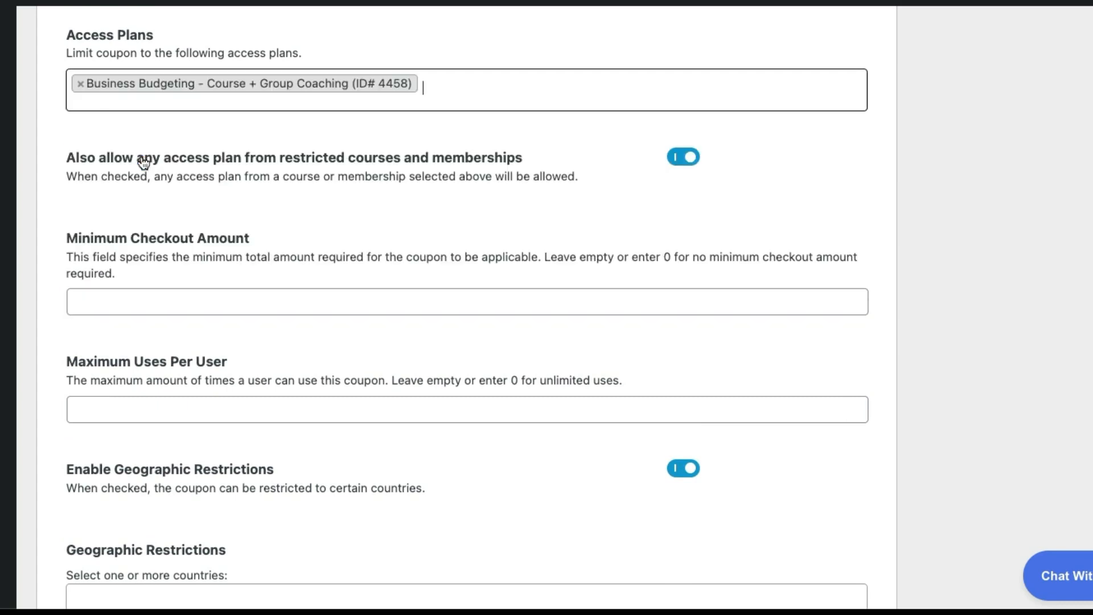
{"action": "key", "text": "BackSpace"}
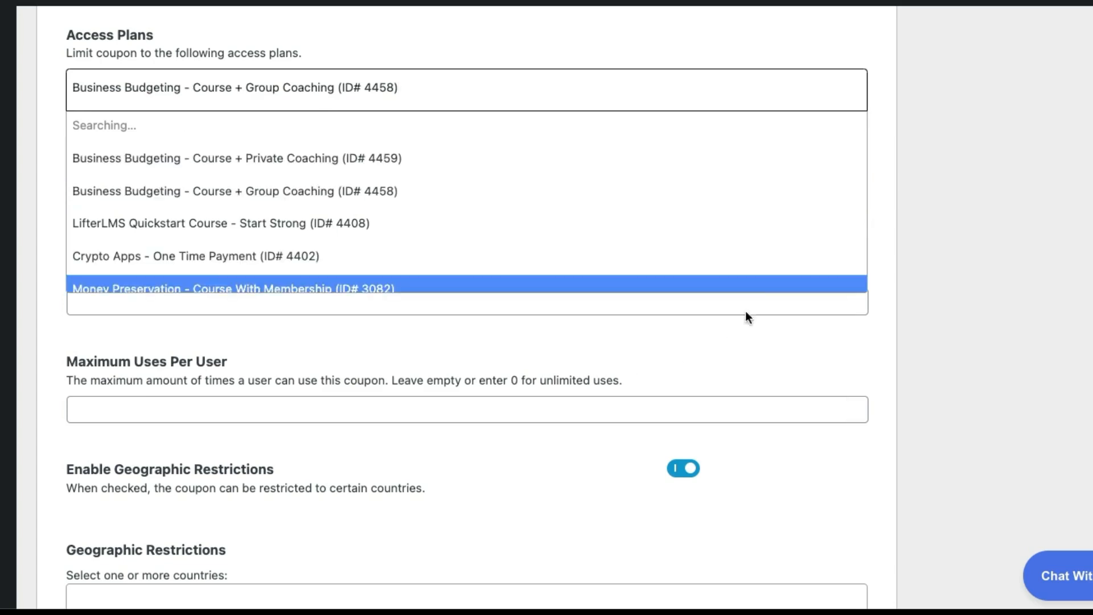
{"action": "left_click", "coordinate": [851, 349]}
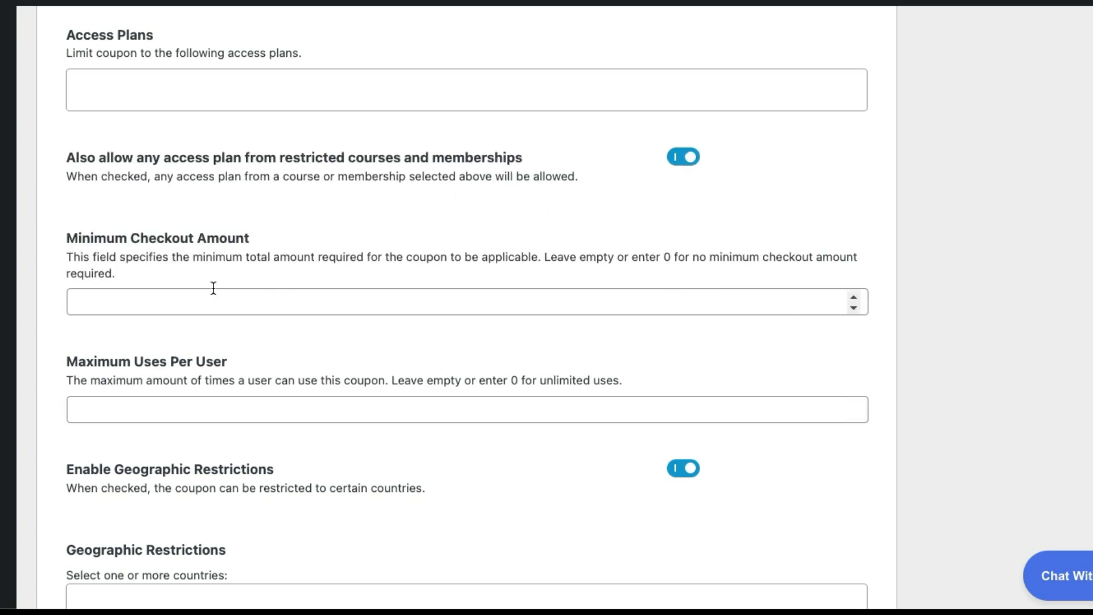
- Set the coupon's minimum checkout amount to 5000
{"action": "left_click", "coordinate": [127, 298]}
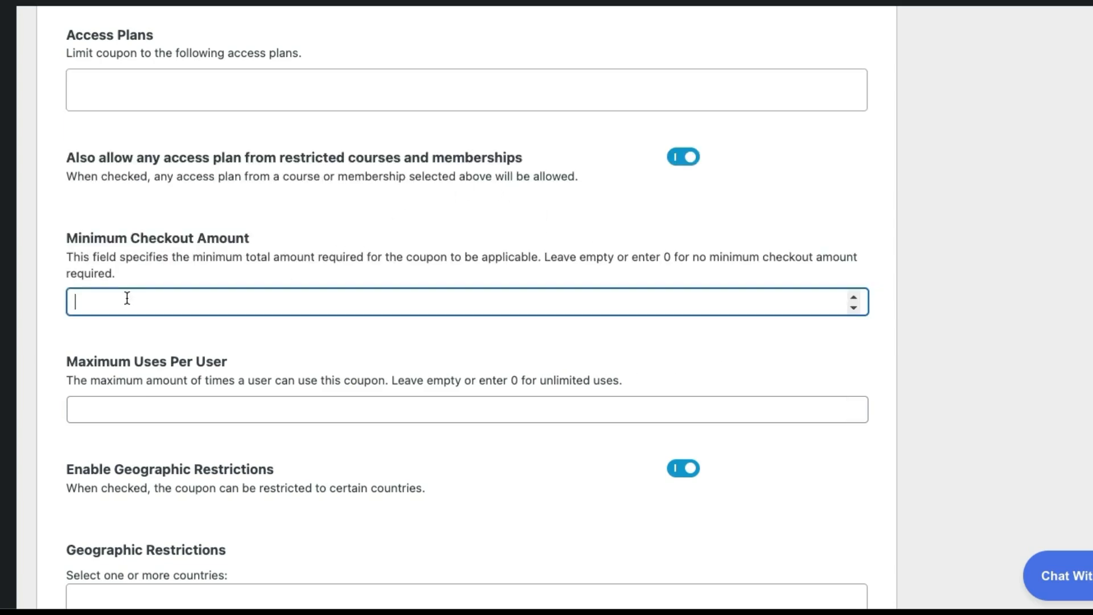
{"action": "type", "text": "5000"}
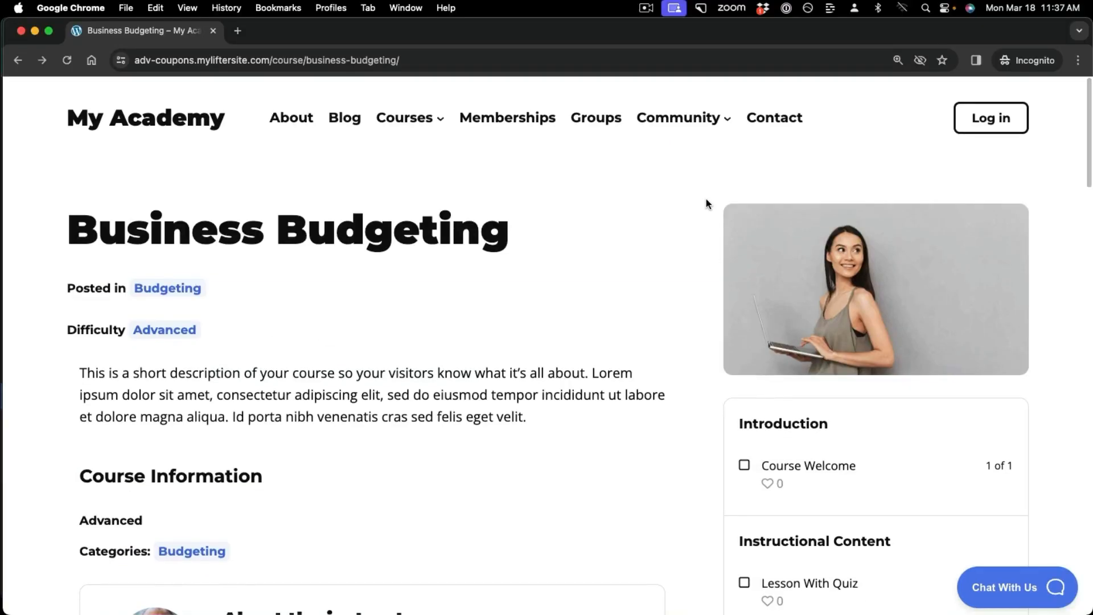
- On the Business Budgeting course page in the incognito window, choose to enroll in the Course + Group Coaching plan
{"action": "scroll", "coordinate": [706, 203], "scroll_direction": "down", "scroll_amount": 6}
{"action": "scroll", "coordinate": [706, 203], "scroll_direction": "down", "scroll_amount": 3}
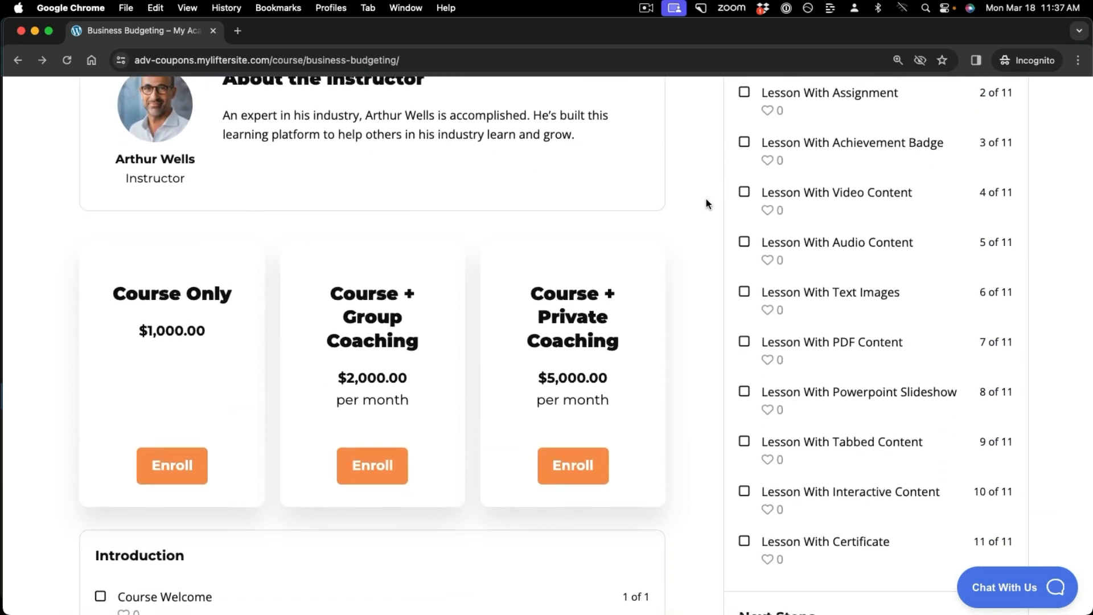
{"action": "scroll", "coordinate": [565, 220], "scroll_direction": "down", "scroll_amount": 1}
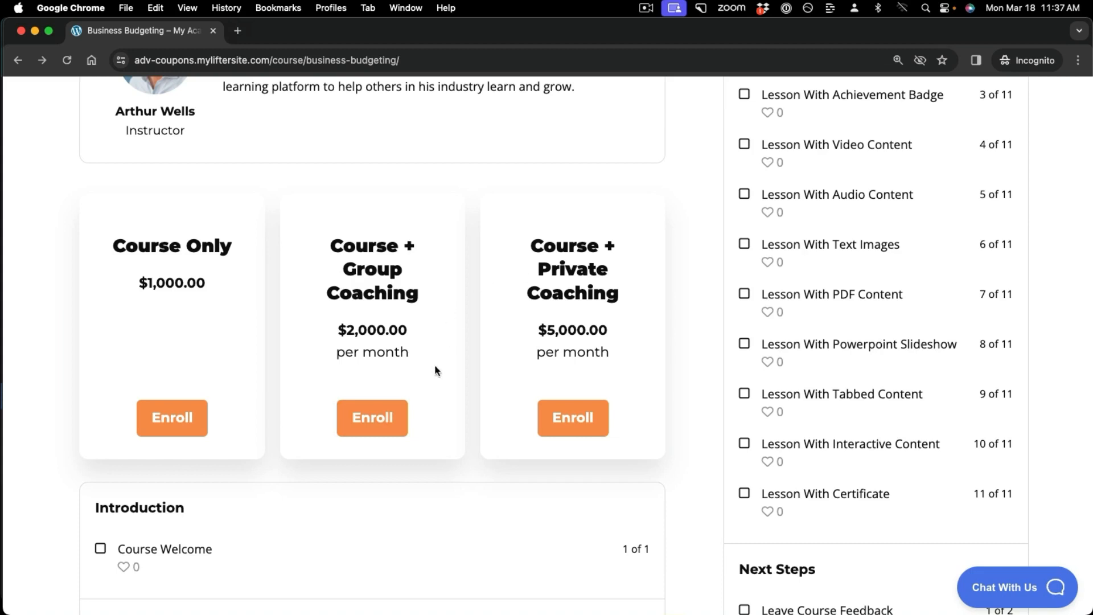
{"action": "left_click", "coordinate": [382, 420]}
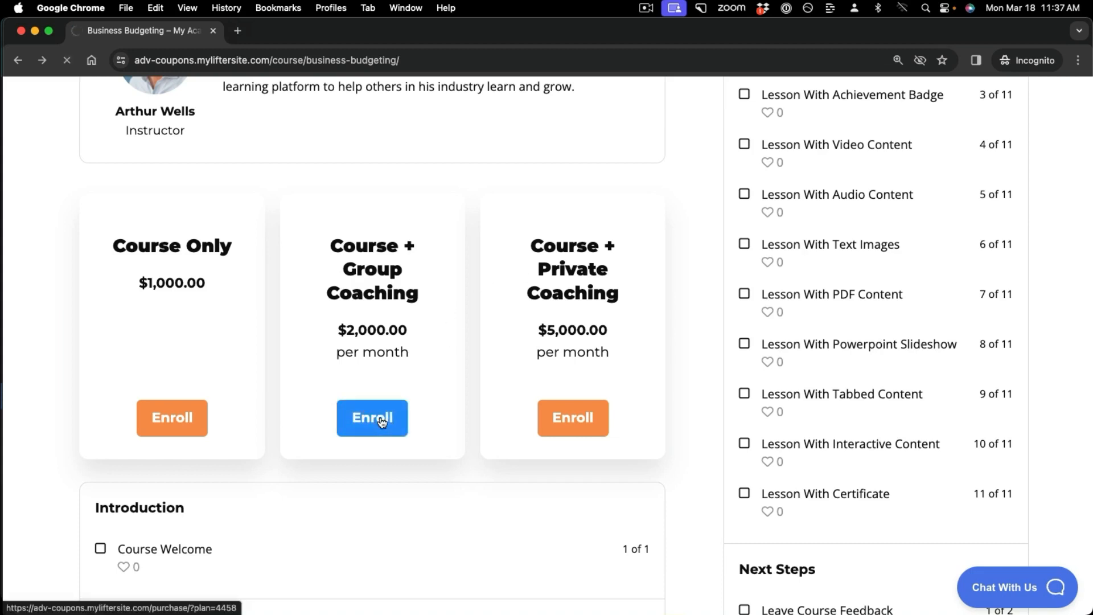
- Try applying the coupon code save30 to the Course + Group Coaching order and read the response
{"action": "scroll", "coordinate": [381, 421], "scroll_direction": "down", "scroll_amount": 9}
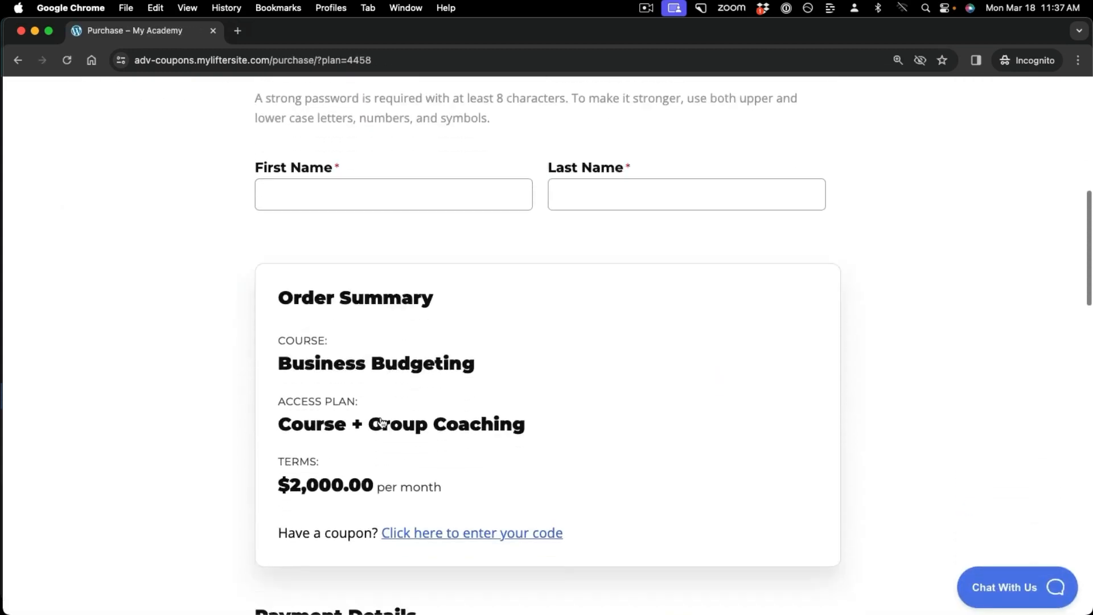
{"action": "scroll", "coordinate": [381, 422], "scroll_direction": "down", "scroll_amount": 3}
{"action": "left_click", "coordinate": [417, 351]}
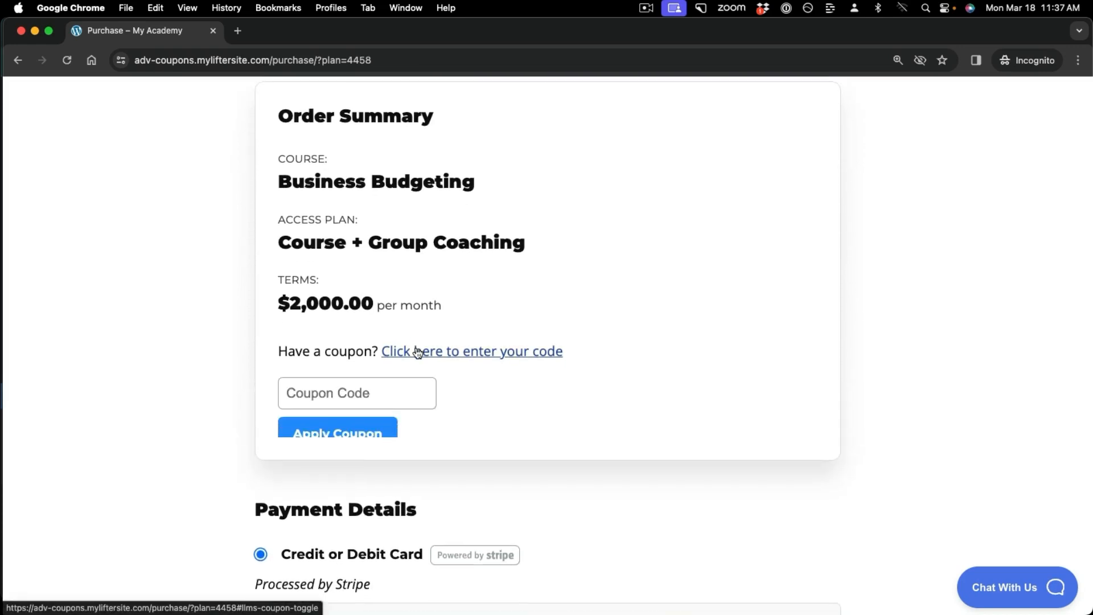
{"action": "left_click", "coordinate": [342, 388]}
{"action": "type", "text": "save30"}
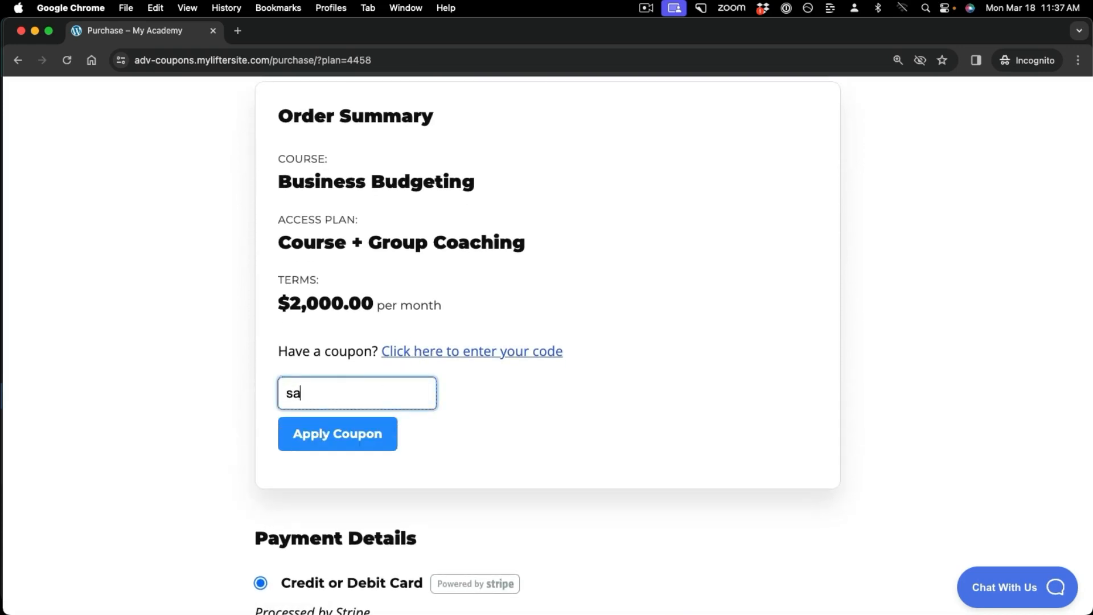
{"action": "left_click", "coordinate": [345, 432]}
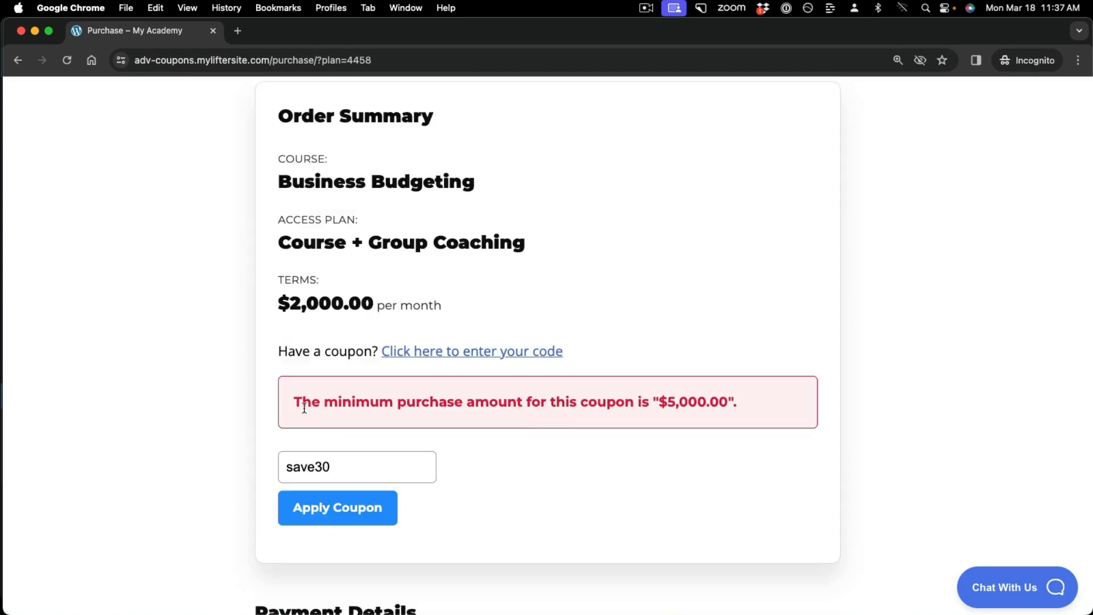
{"action": "left_click_drag", "start_coordinate": [292, 402], "coordinate": [736, 408]}
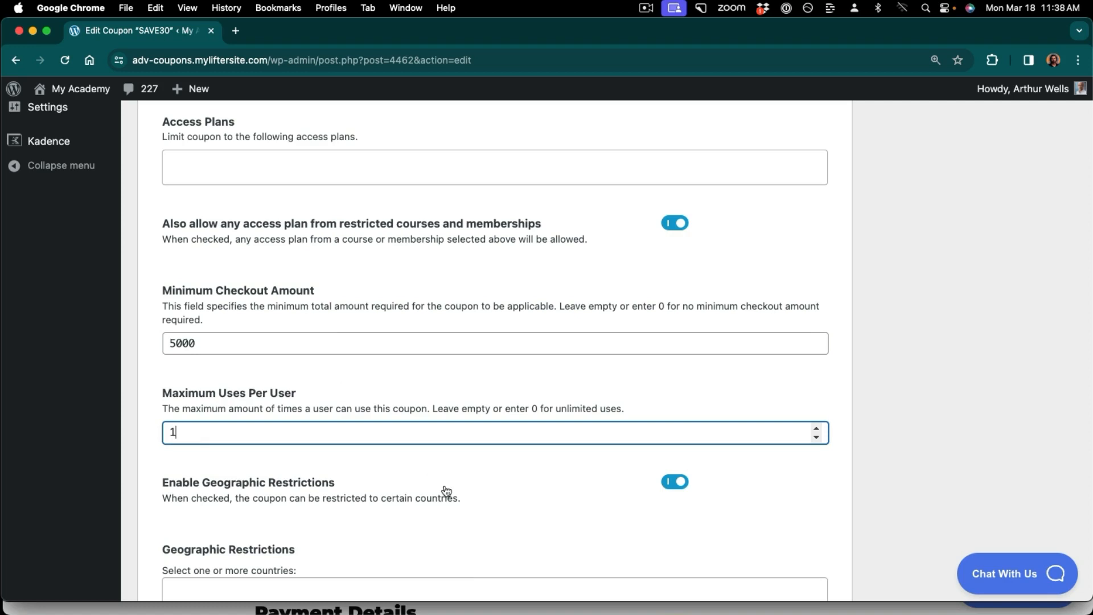
- Limit the coupon to customers in Chile through its geographic restrictions
{"action": "scroll", "coordinate": [446, 491], "scroll_direction": "down", "scroll_amount": 2}
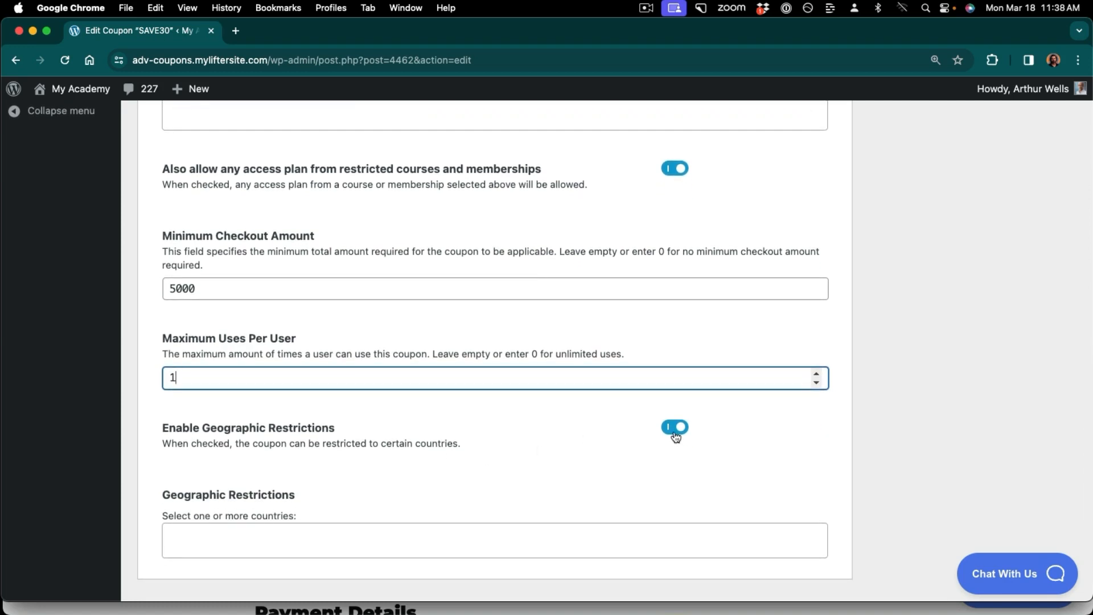
{"action": "left_click", "coordinate": [676, 436]}
{"action": "left_click", "coordinate": [674, 470]}
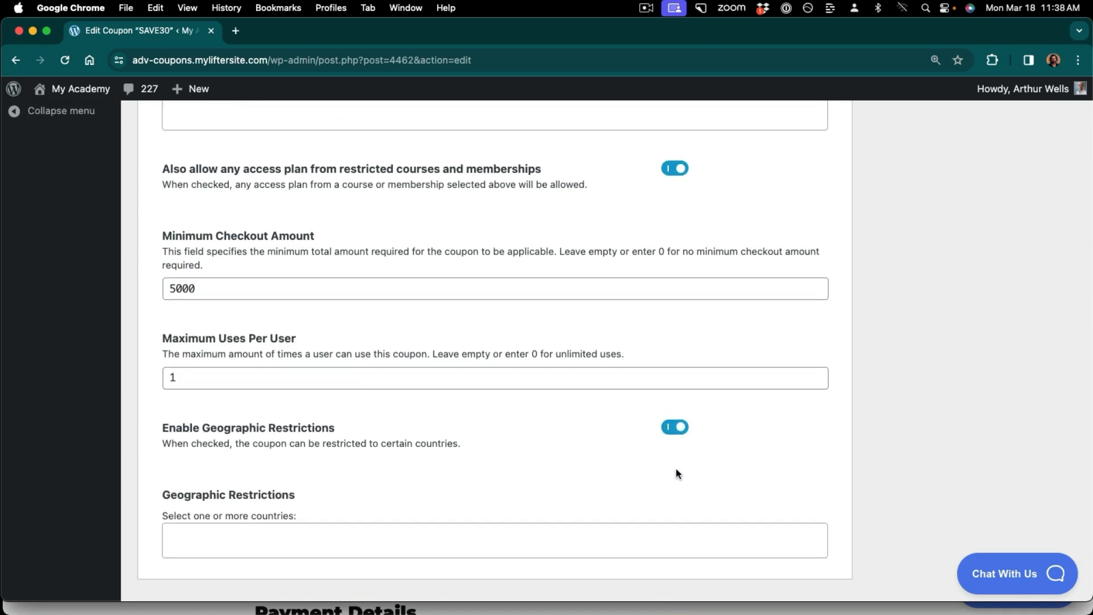
{"action": "scroll", "coordinate": [676, 473], "scroll_direction": "down", "scroll_amount": 2}
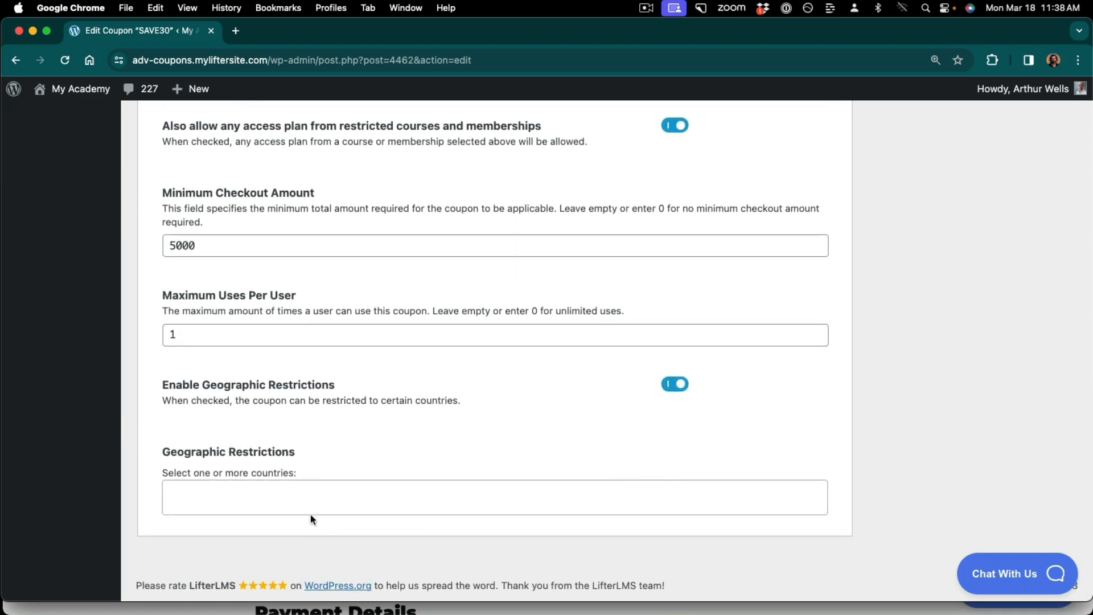
{"action": "left_click", "coordinate": [221, 494]}
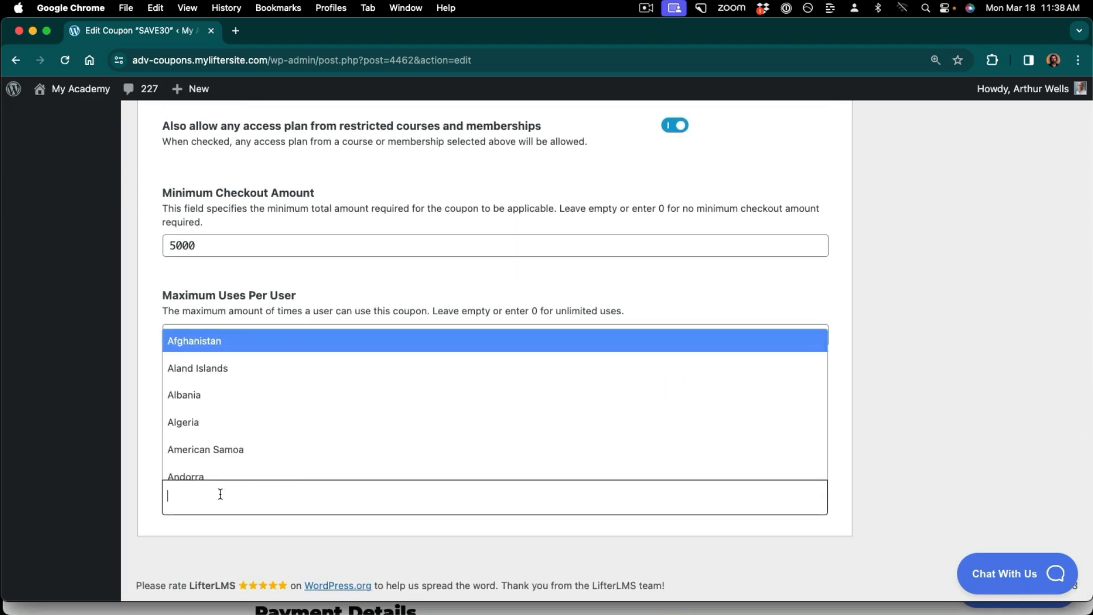
{"action": "scroll", "coordinate": [254, 449], "scroll_direction": "down", "scroll_amount": 15}
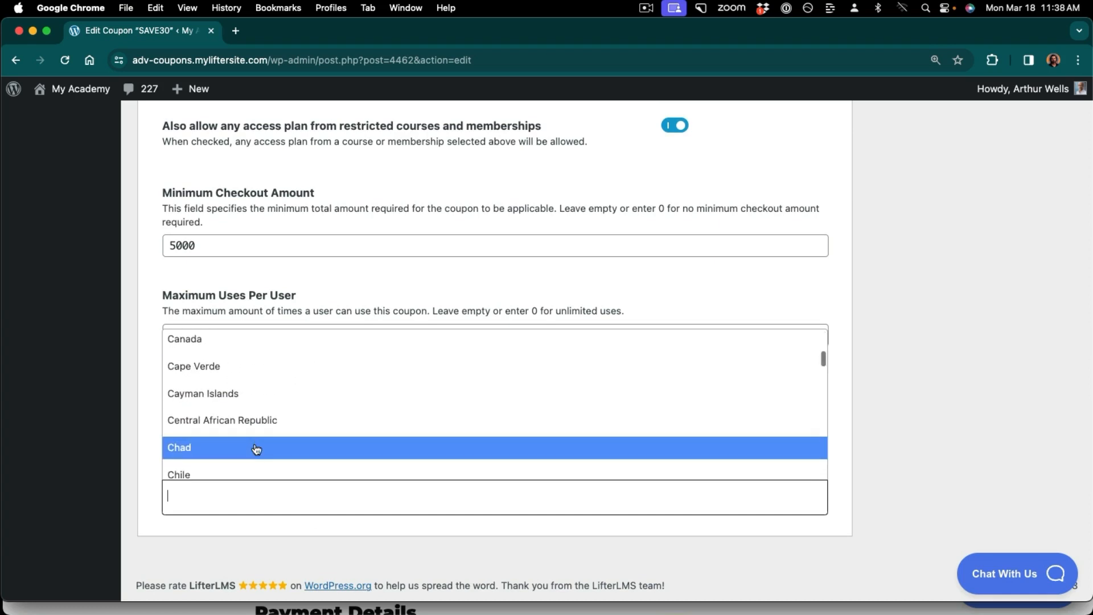
{"action": "scroll", "coordinate": [254, 449], "scroll_direction": "down", "scroll_amount": 3}
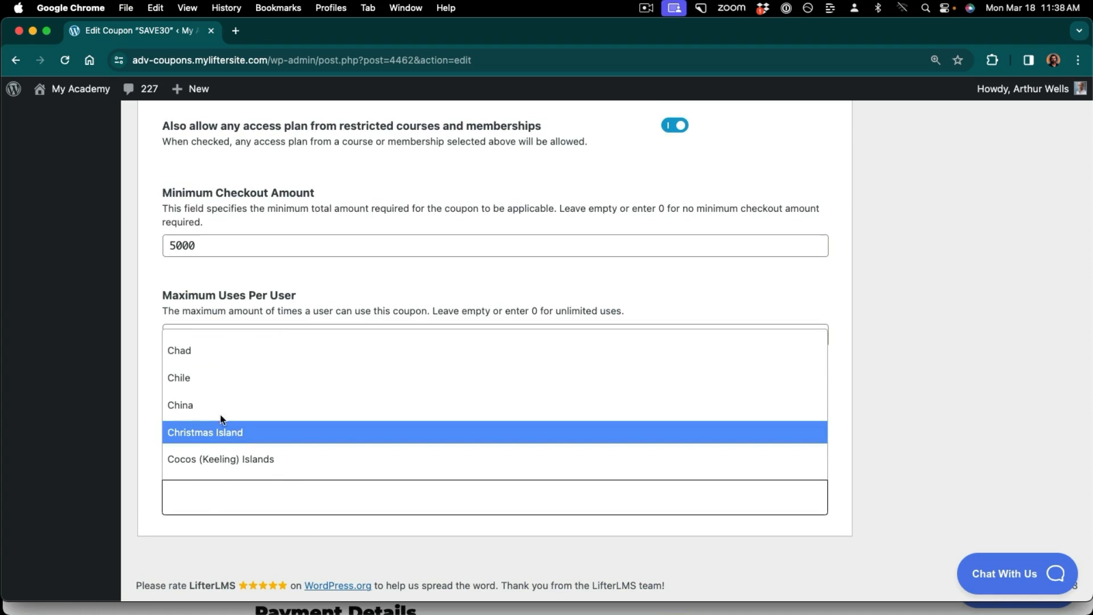
{"action": "left_click", "coordinate": [191, 378]}
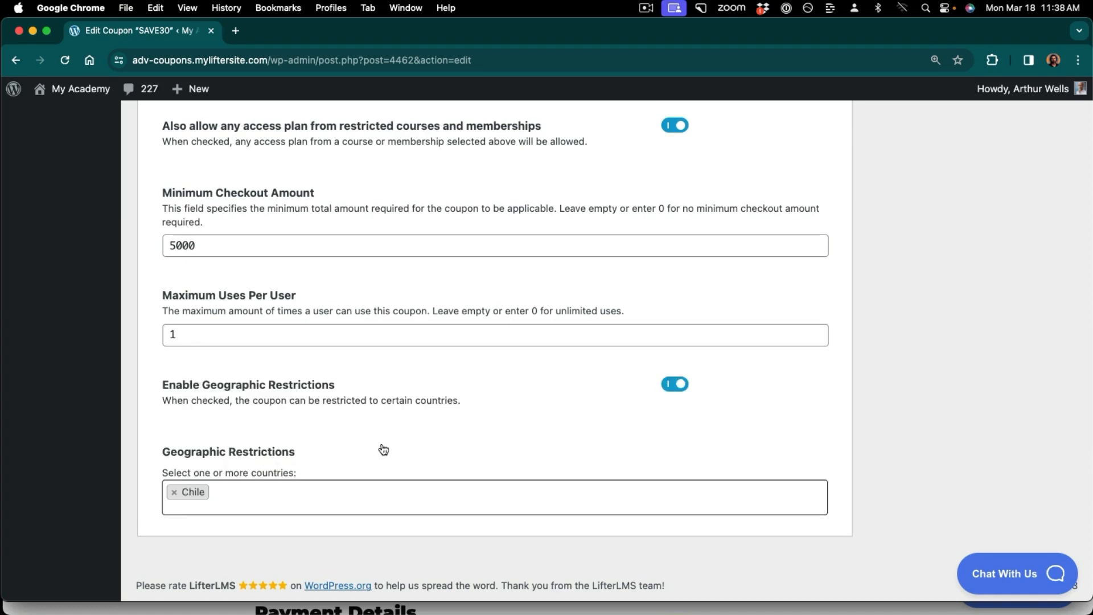
- On the Business Budgeting Course + Private Coaching checkout in the incognito window, apply the coupon code save30 to the order
{"action": "scroll", "coordinate": [383, 449], "scroll_direction": "up", "scroll_amount": 1}
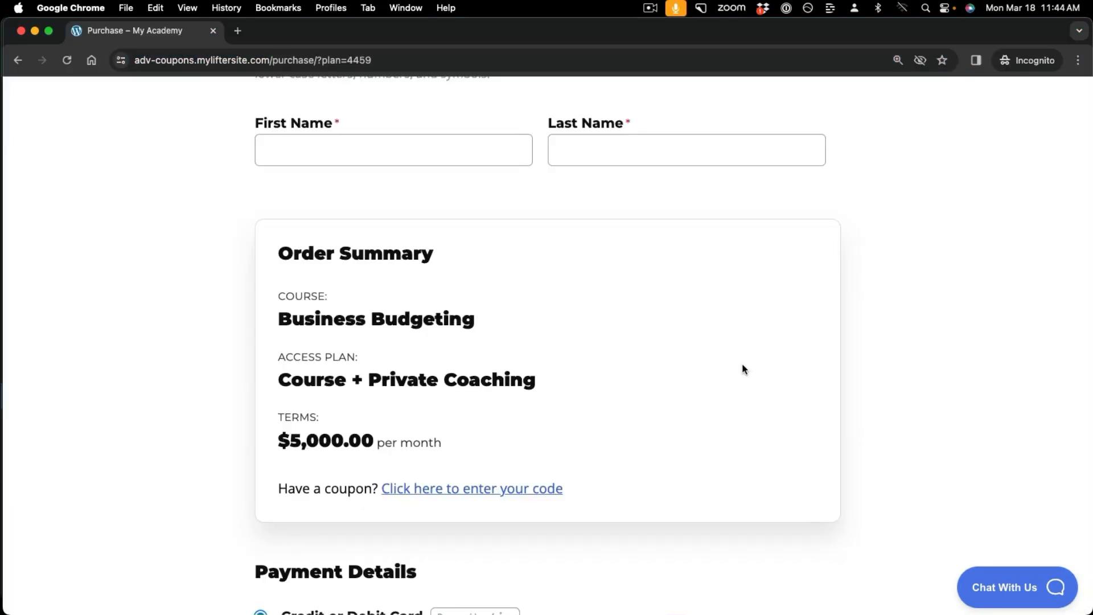
{"action": "scroll", "coordinate": [742, 369], "scroll_direction": "down", "scroll_amount": 1}
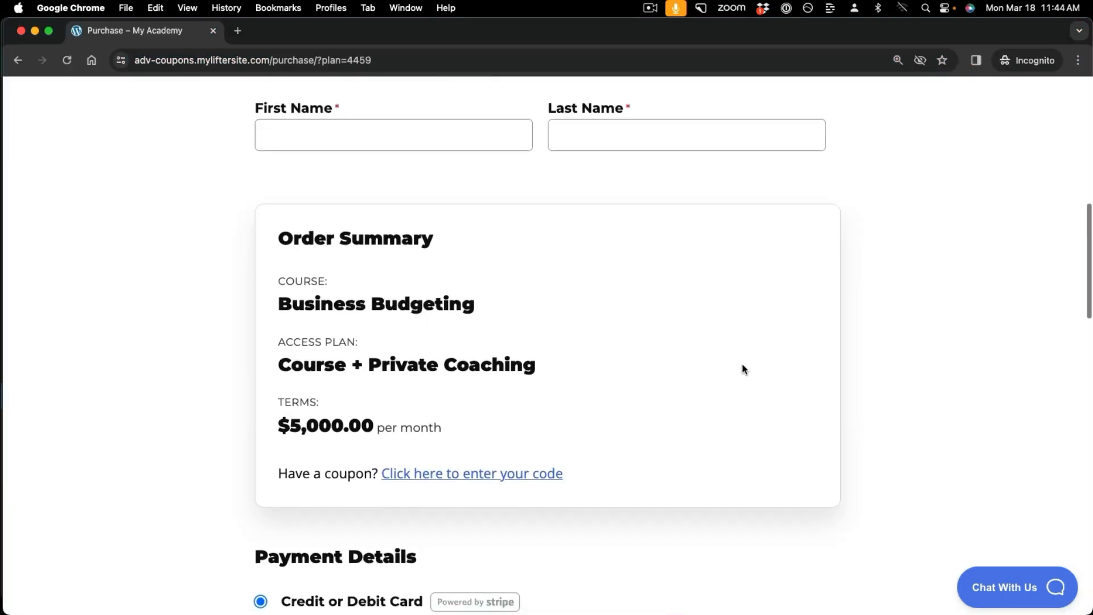
{"action": "scroll", "coordinate": [743, 368], "scroll_direction": "up", "scroll_amount": 1}
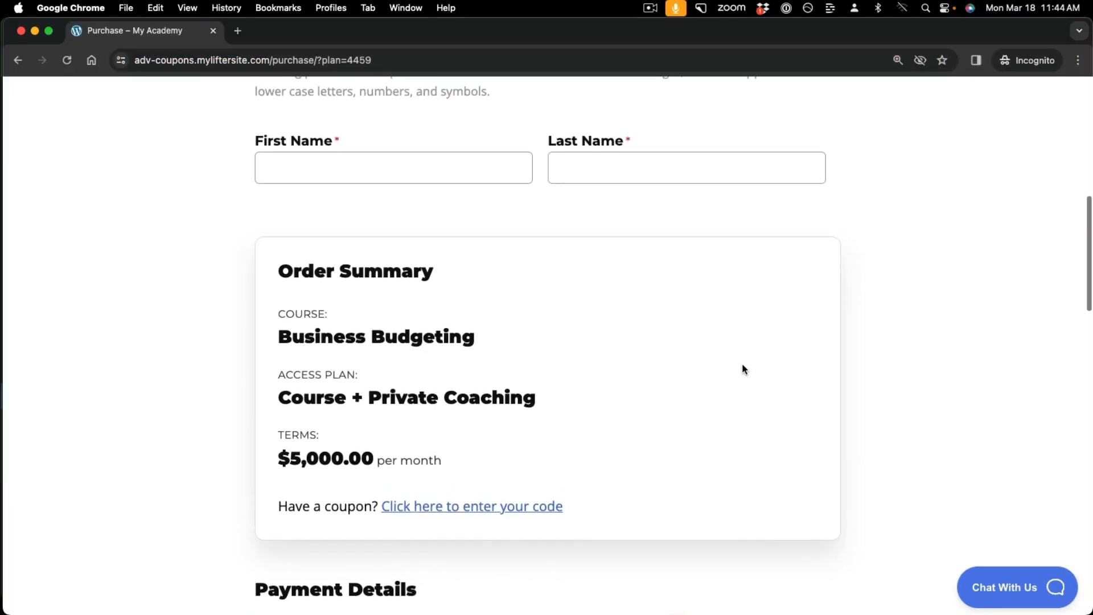
{"action": "left_click", "coordinate": [516, 510]}
{"action": "scroll", "coordinate": [366, 539], "scroll_direction": "down", "scroll_amount": 2}
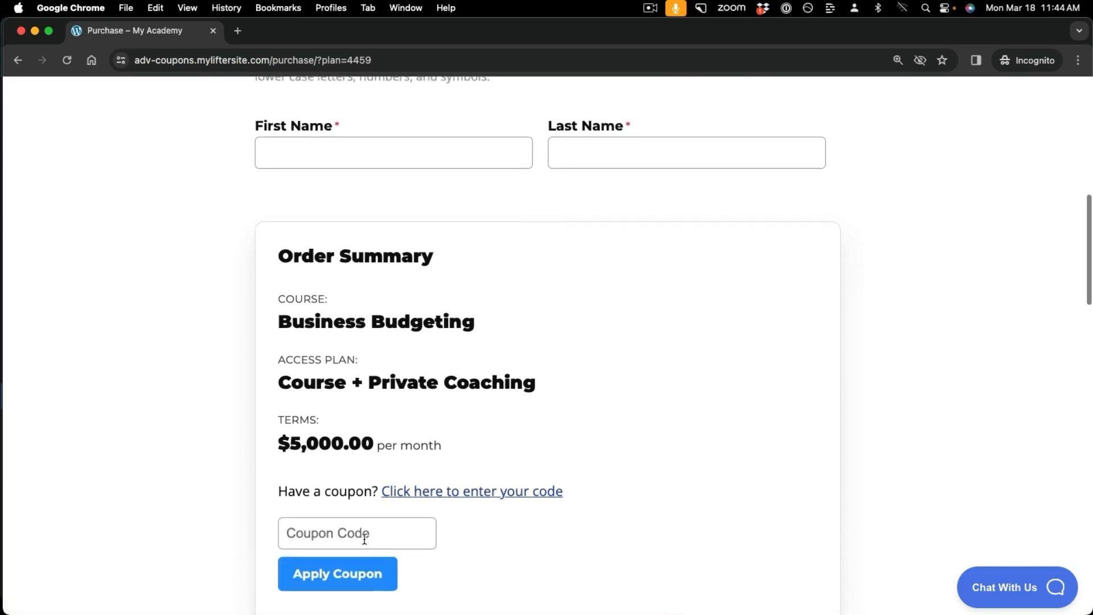
{"action": "left_click", "coordinate": [327, 507]}
{"action": "type", "text": "save30"}
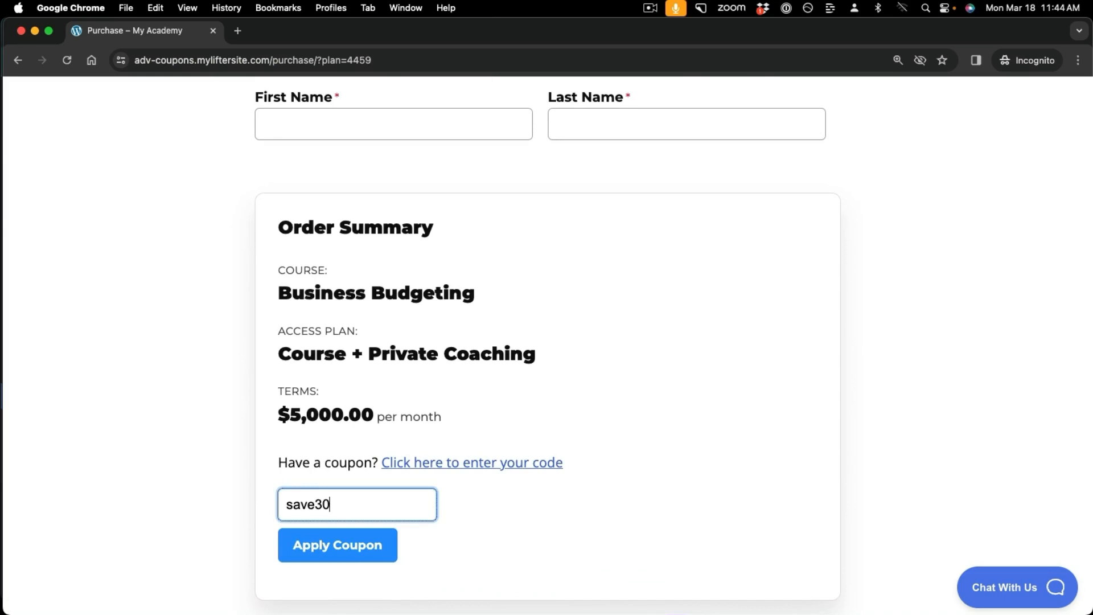
{"action": "left_click", "coordinate": [318, 543]}
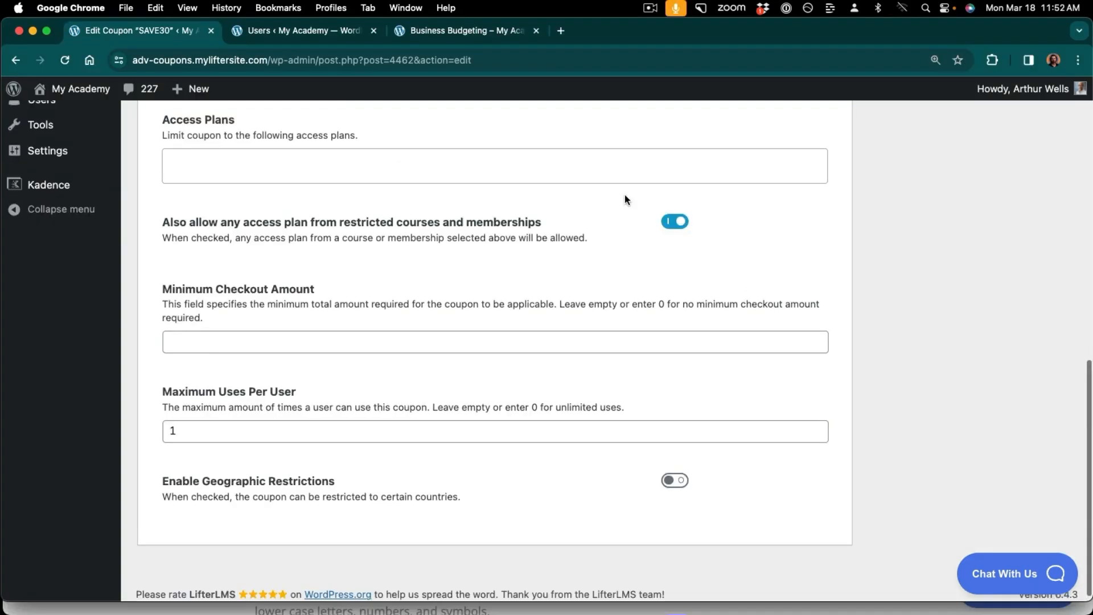
- Back in the SAVE30 coupon editor, view the coupon's usage figures
{"action": "scroll", "coordinate": [623, 194], "scroll_direction": "up", "scroll_amount": 8}
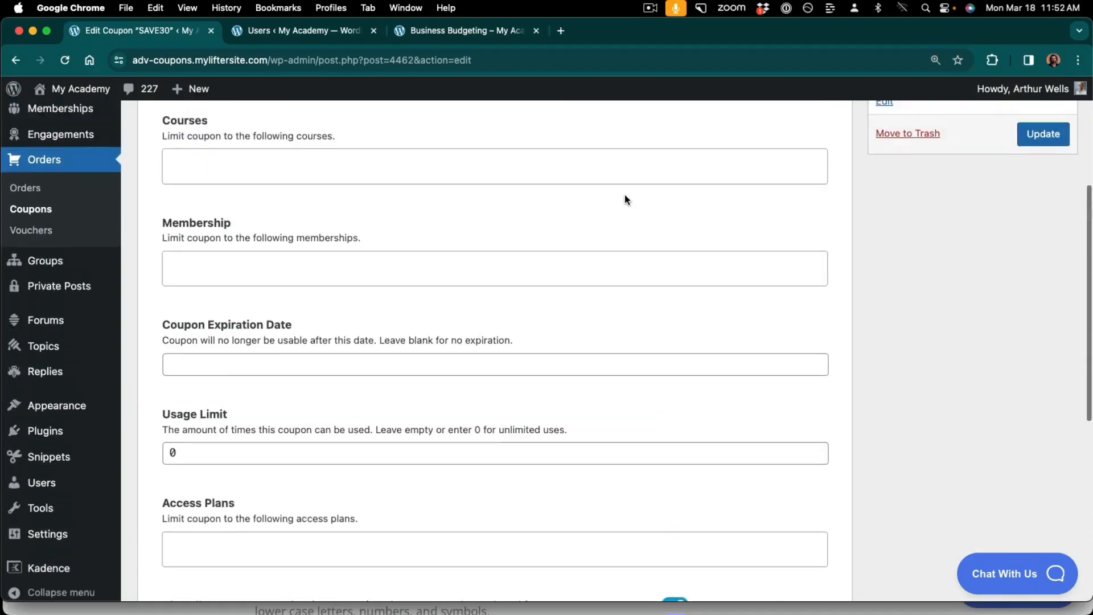
{"action": "scroll", "coordinate": [624, 194], "scroll_direction": "up", "scroll_amount": 2}
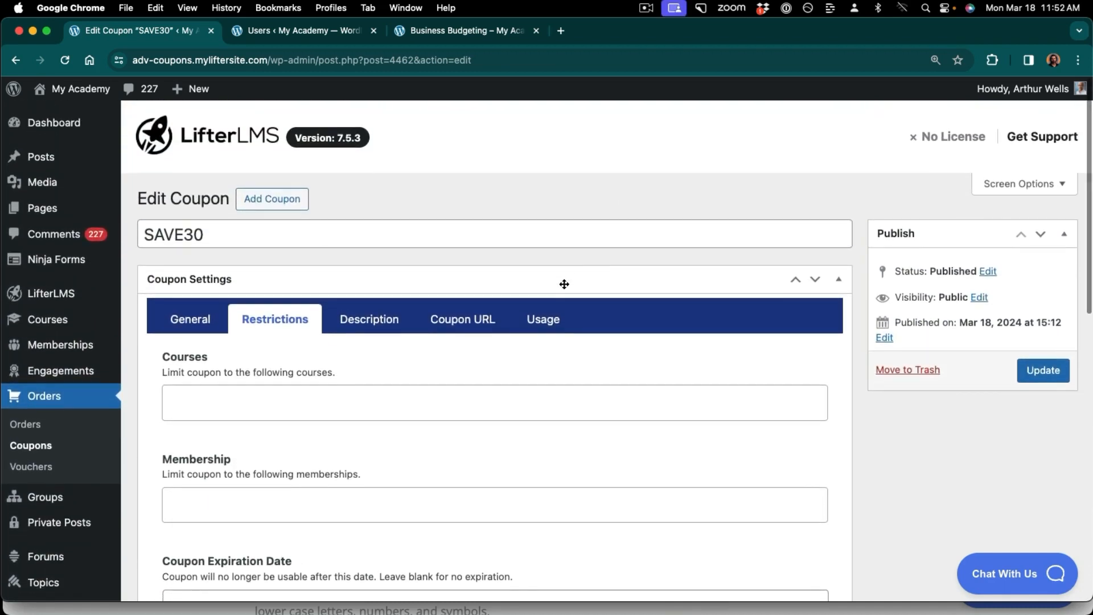
{"action": "left_click", "coordinate": [544, 323]}
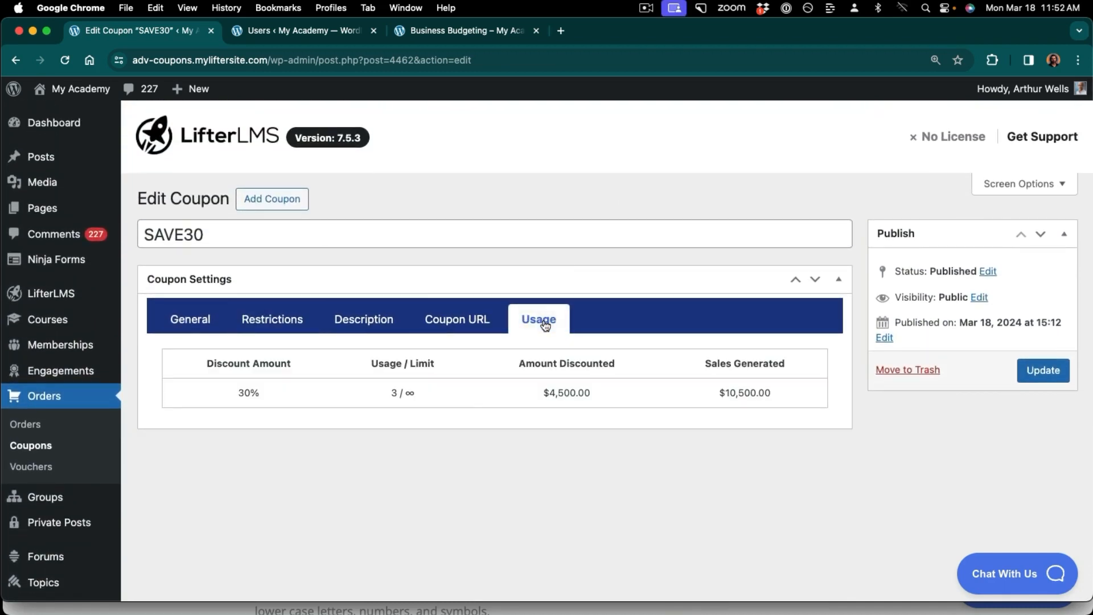